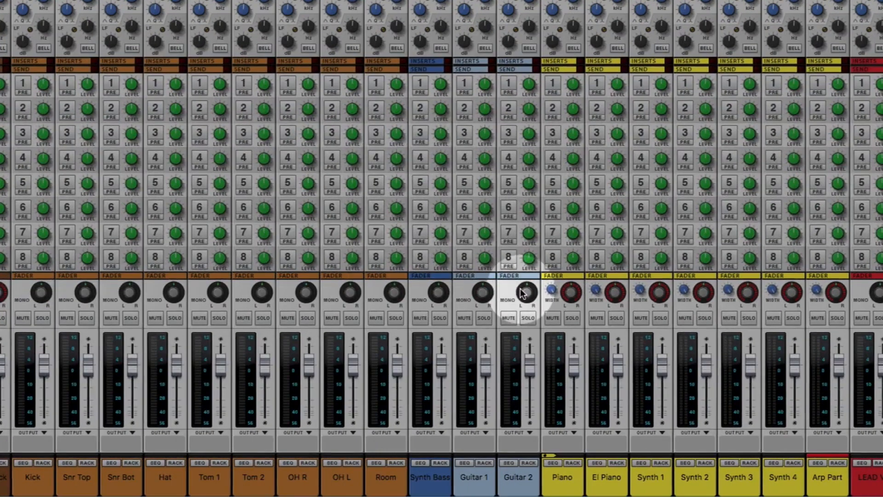
Step: Try out panning on the Guitar 2 channel and the stereo width and panning on the Piano channel, returning the pan to centre
mouse_move(528, 304)
left_mouse_down()
mouse_move(528, 324)
mouse_move(525, 299)
left_mouse_up()
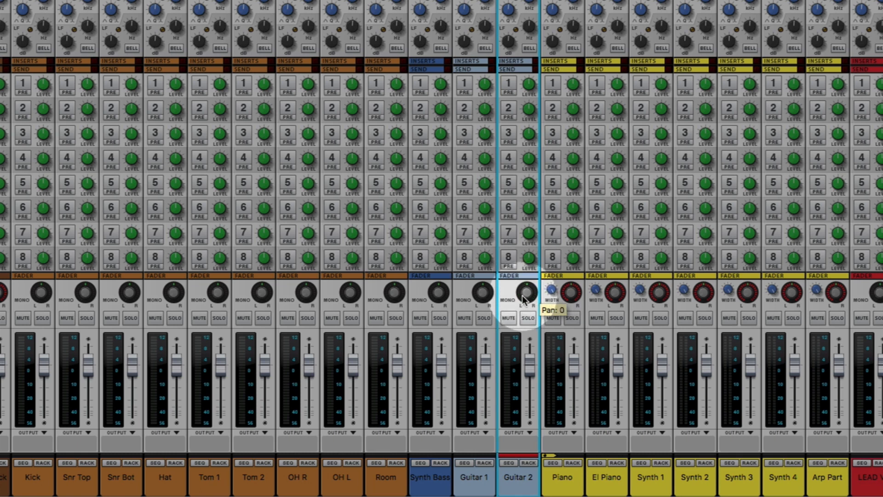
left_click(550, 297)
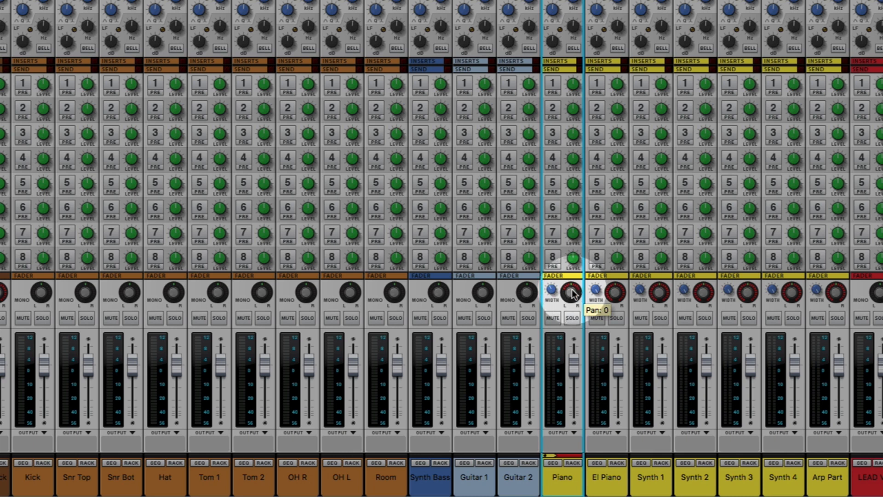
left_click_drag(551, 290, 552, 246)
left_click_drag(569, 295, 573, 300)
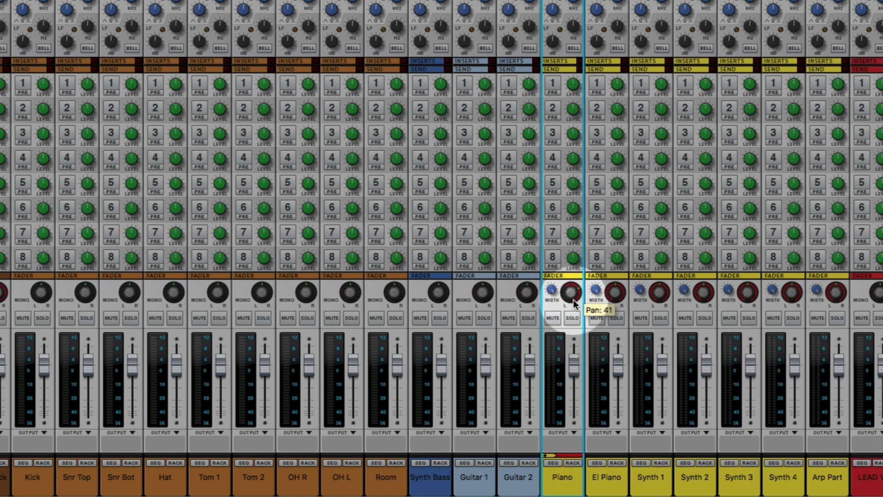
left_click_drag(572, 295, 571, 300)
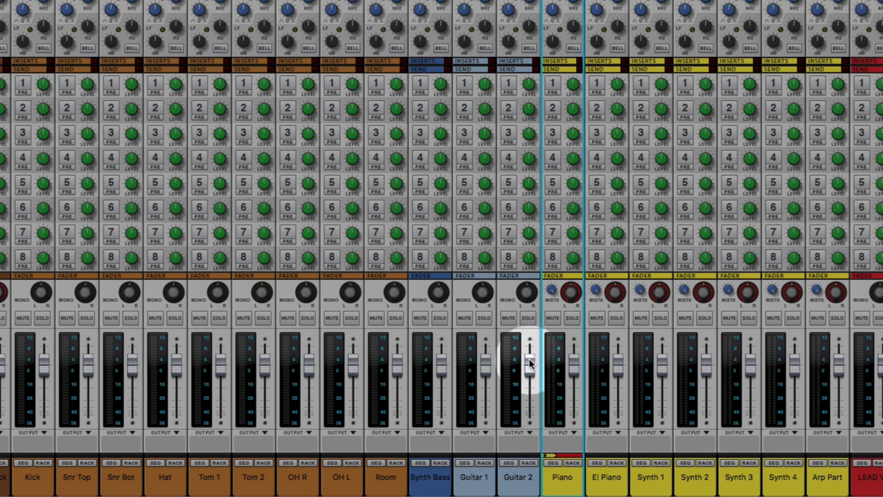
Step: Pull down the Guitar 2 channel's volume and restore it to its original level
left_click_drag(530, 361, 535, 390)
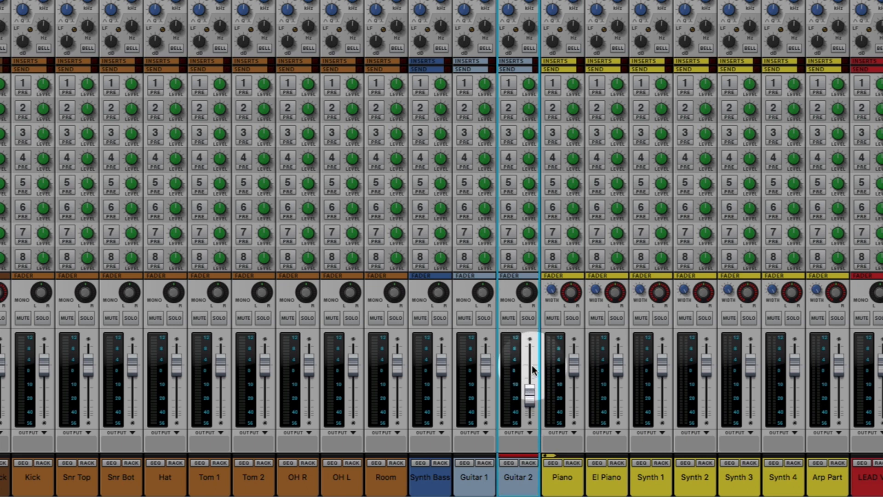
mouse_move(535, 375)
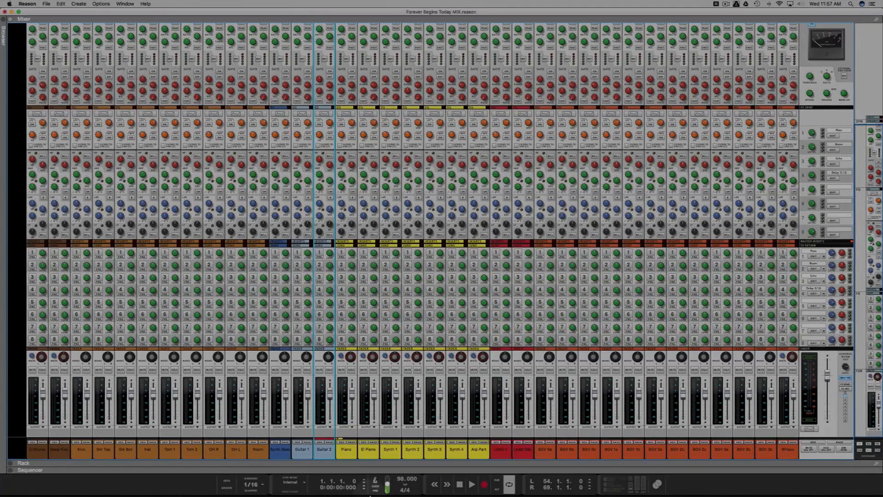
Step: Switch to Pro Tools, then set the Audio 1 track's volume to +1.1 dB and its pan to 4 left
mouse_move(370, 495)
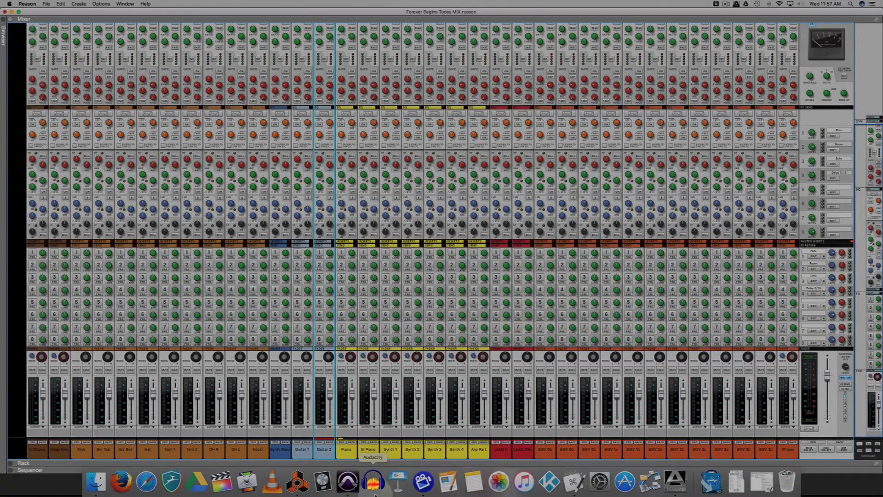
left_click(348, 482)
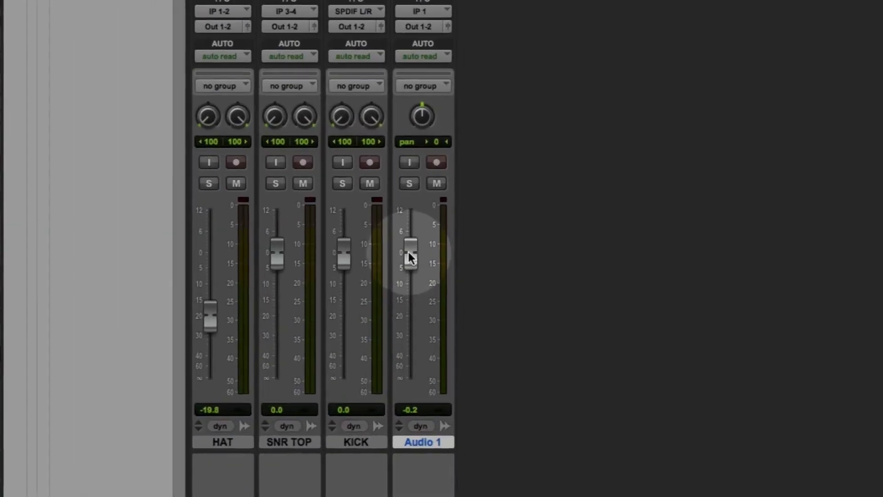
mouse_move(411, 258)
left_mouse_down()
mouse_move(409, 286)
mouse_move(411, 248)
left_mouse_up()
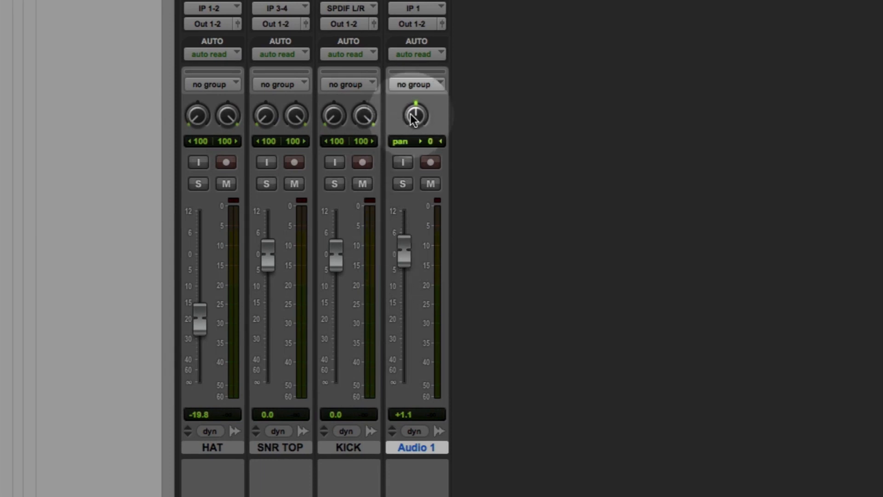
mouse_move(414, 118)
left_mouse_down()
mouse_move(411, 98)
mouse_move(411, 129)
left_mouse_up()
Step: Pan the stereo KICK track's left channel to 50 left and its right channel to 20 right
left_click_drag(333, 123, 324, 53)
mouse_move(363, 117)
left_mouse_down()
mouse_move(361, 140)
mouse_move(358, 119)
left_mouse_up()
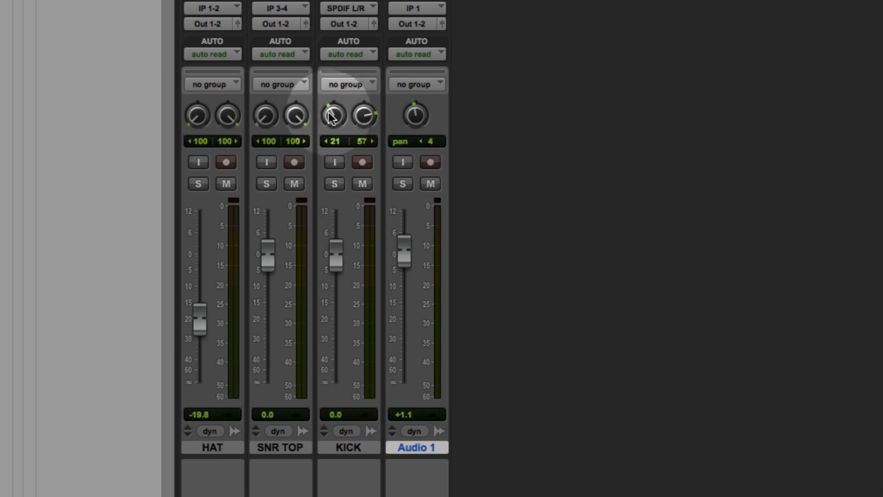
left_click_drag(327, 113, 360, 154)
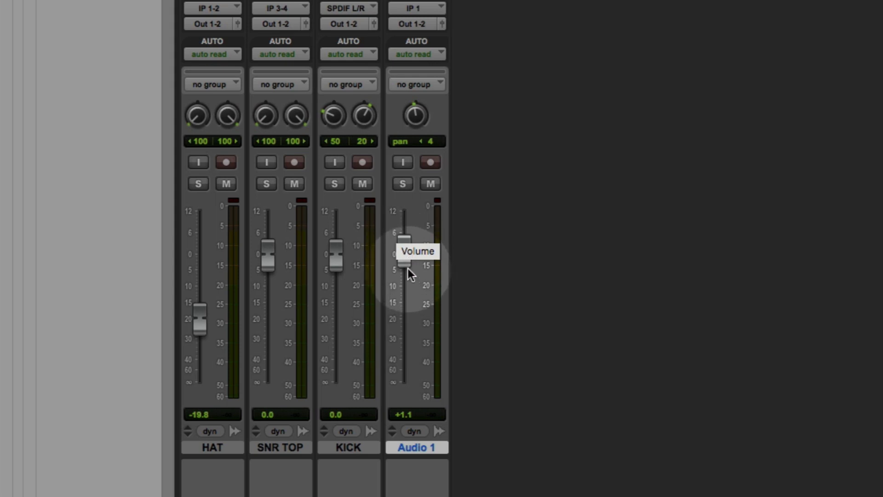
Step: Sweep the Audio 1 track's volume down and bring it back up to -0.3 dB
mouse_move(401, 255)
left_mouse_down()
mouse_move(403, 322)
mouse_move(414, 244)
mouse_move(419, 349)
mouse_move(408, 225)
mouse_move(412, 334)
mouse_move(400, 236)
mouse_move(405, 250)
left_mouse_up()
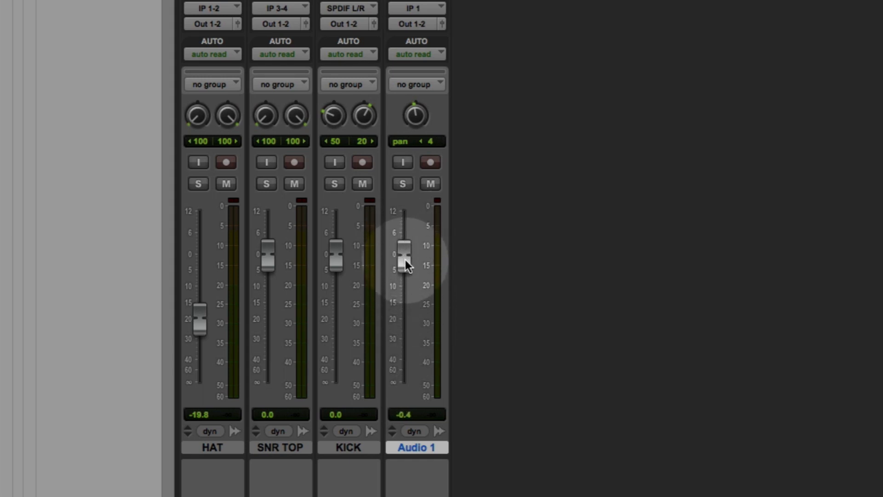
left_click_drag(402, 258, 421, 256)
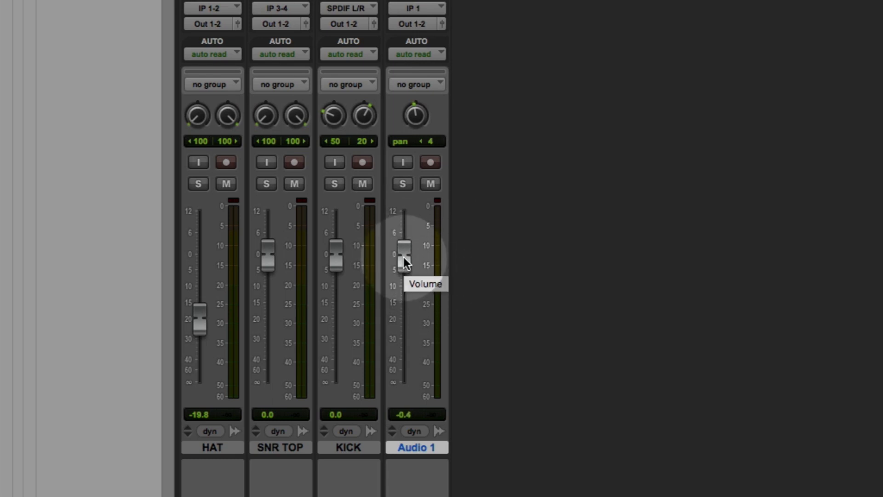
left_click_drag(404, 258, 407, 361)
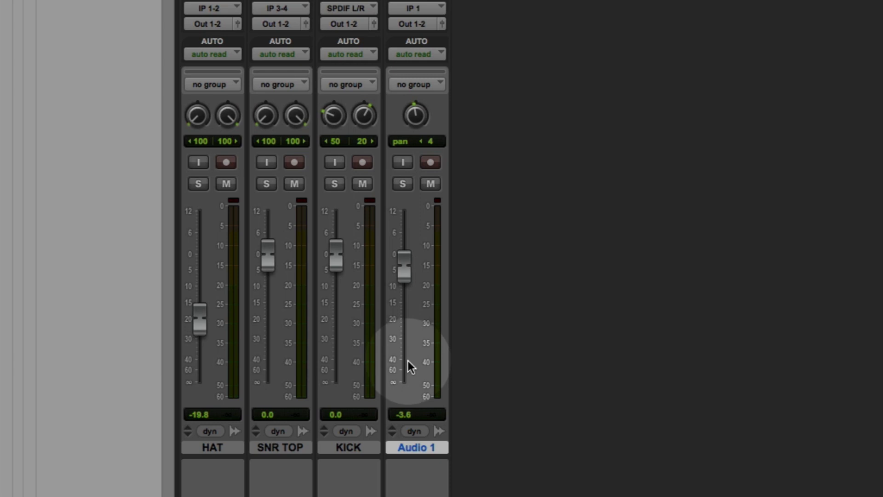
left_click_drag(408, 361, 413, 269)
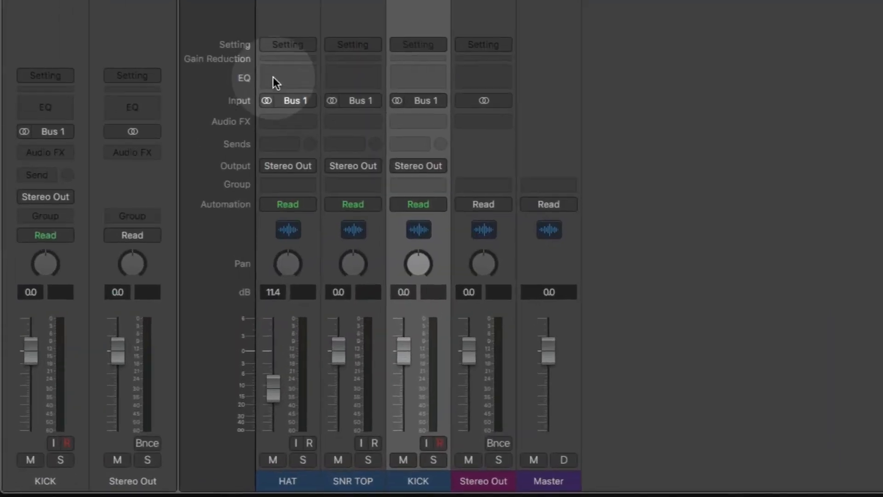
Step: In Logic Pro X, add a Channel EQ to the KICK channel, load the Punchy Kick drum preset and close the EQ window
left_click(419, 76)
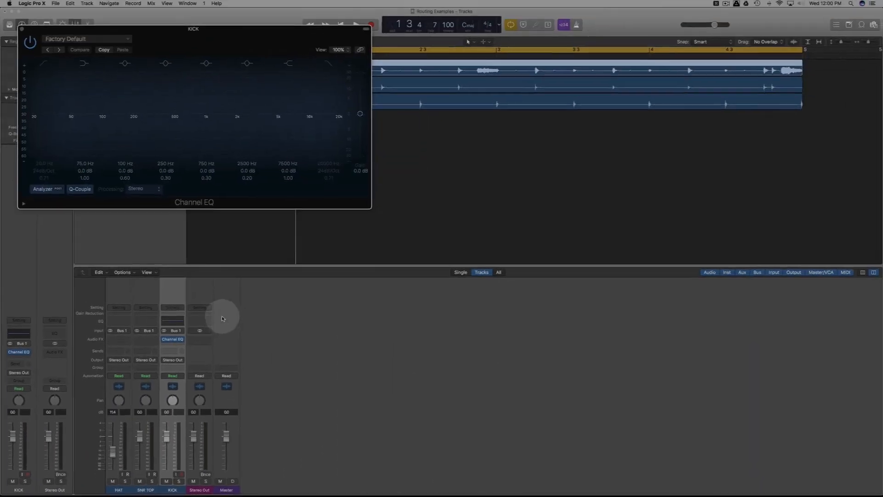
left_click_drag(161, 40, 412, 210)
left_click(351, 211)
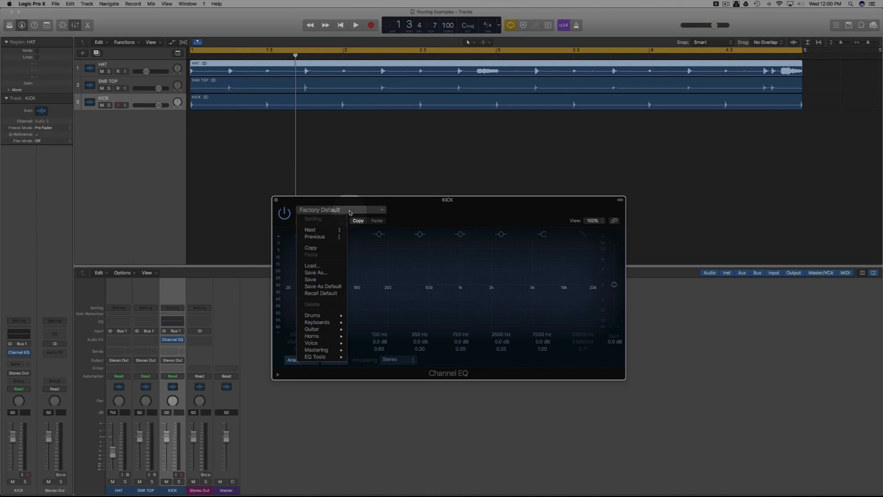
mouse_move(322, 315)
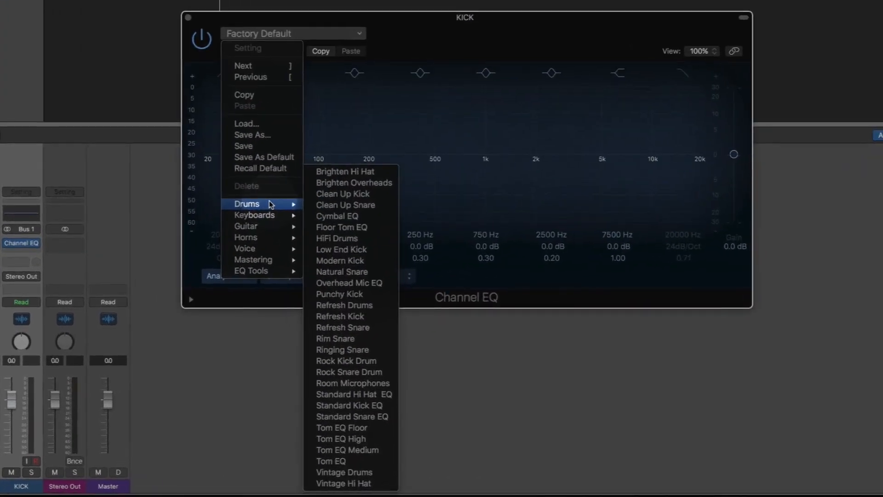
left_click(333, 294)
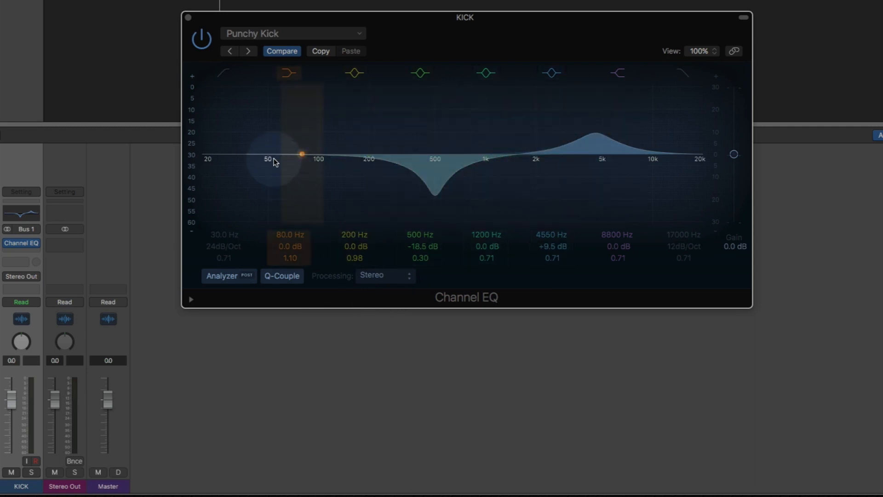
left_click(188, 18)
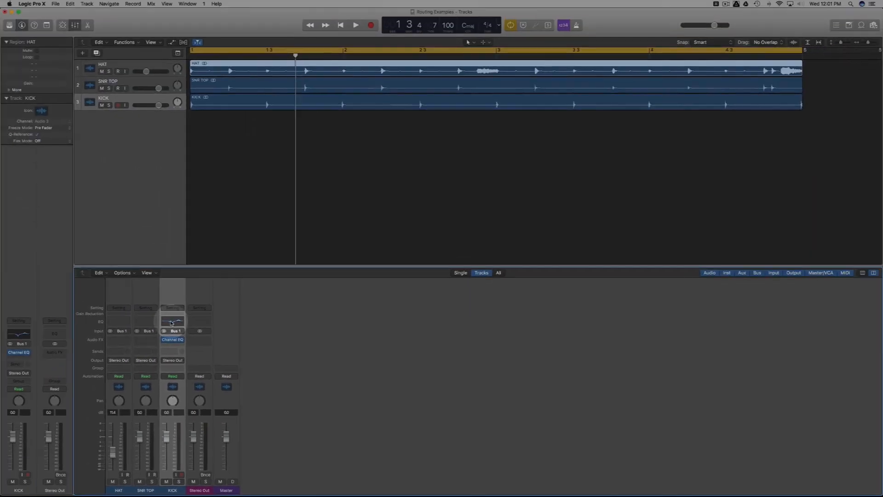
Step: Switch to Pro Tools and insert the multichannel EQ3 7-Band (stereo) plug-in in the first insert slot of the KICK track
mouse_move(322, 487)
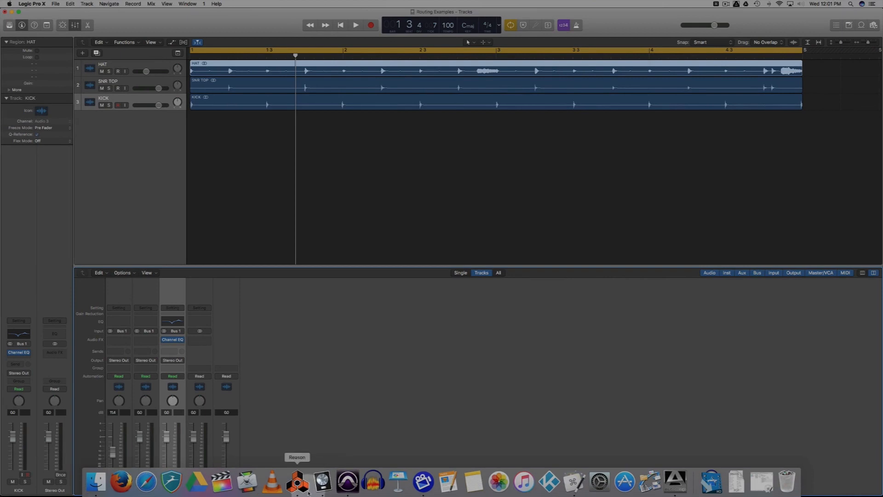
left_click(347, 481)
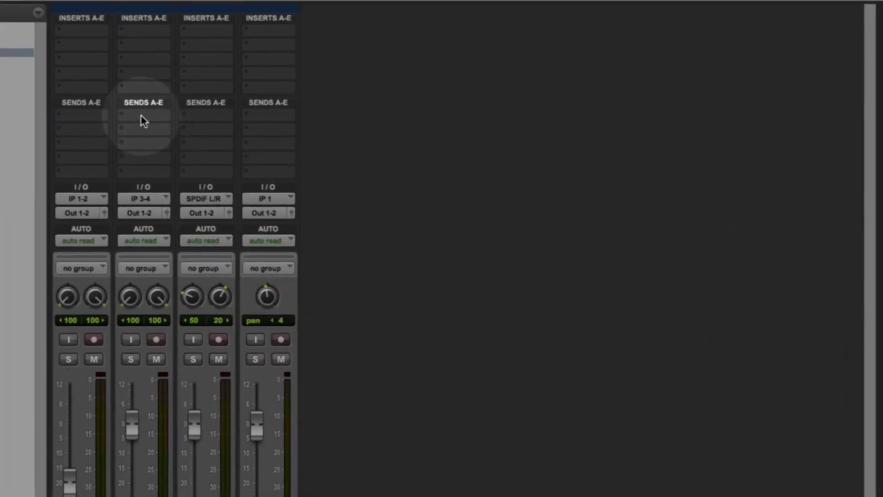
left_click(206, 116)
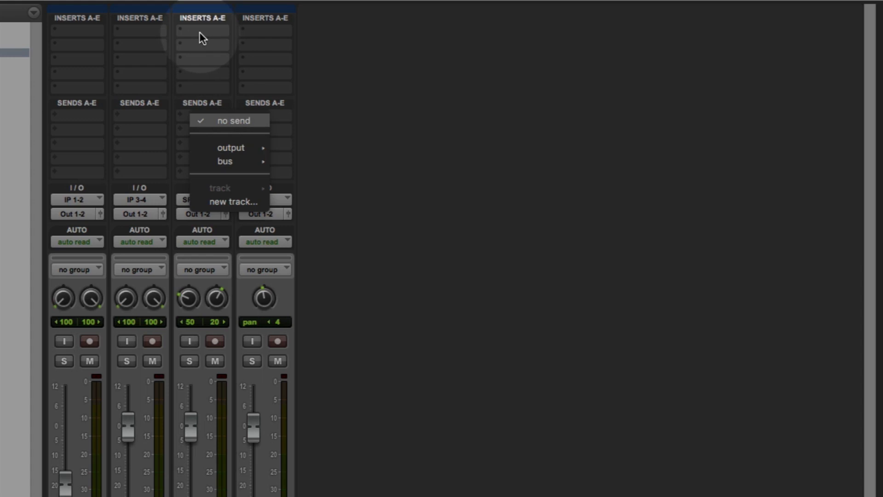
left_click(199, 31)
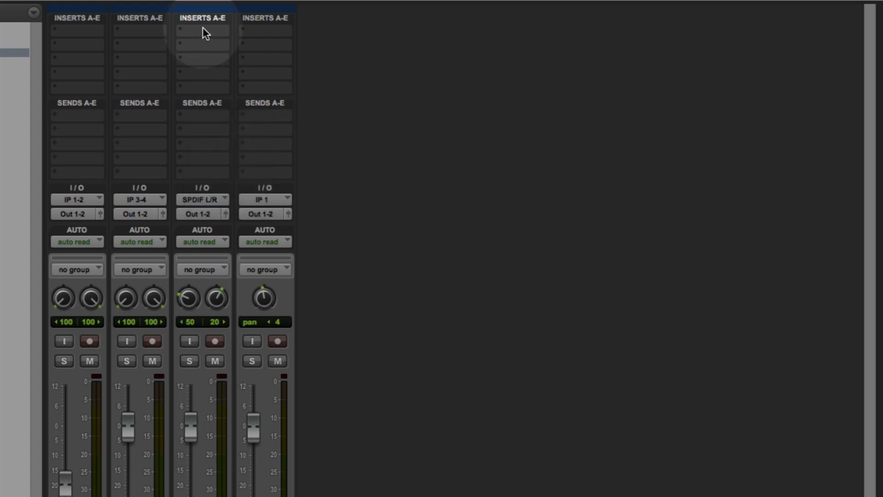
left_click(201, 31)
mouse_move(218, 62)
mouse_move(352, 67)
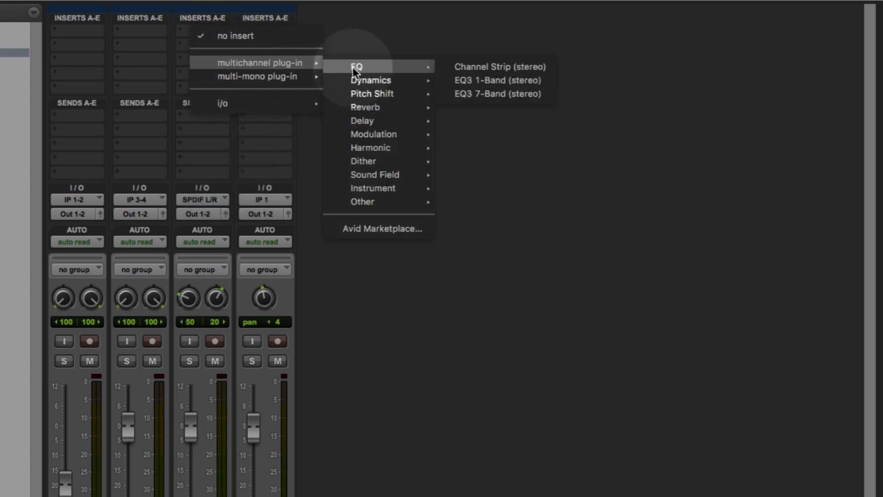
left_click(473, 93)
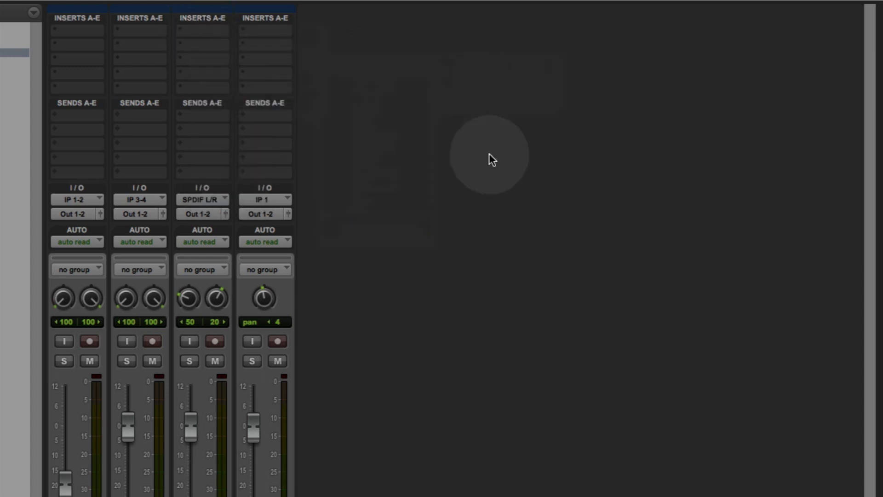
left_click_drag(56, 450, 422, 98)
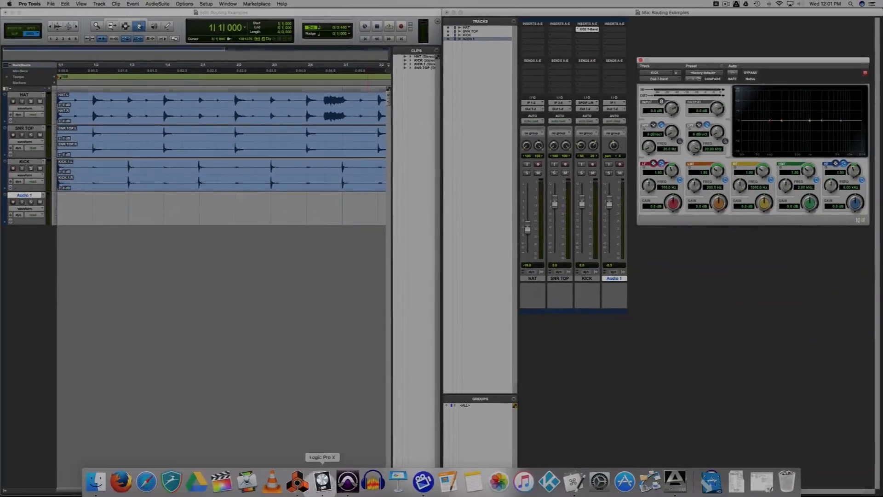
Step: Switch to Reason, open the Spectrum EQ for the Kick channel and move its window beside that channel's EQ controls
left_click(298, 480)
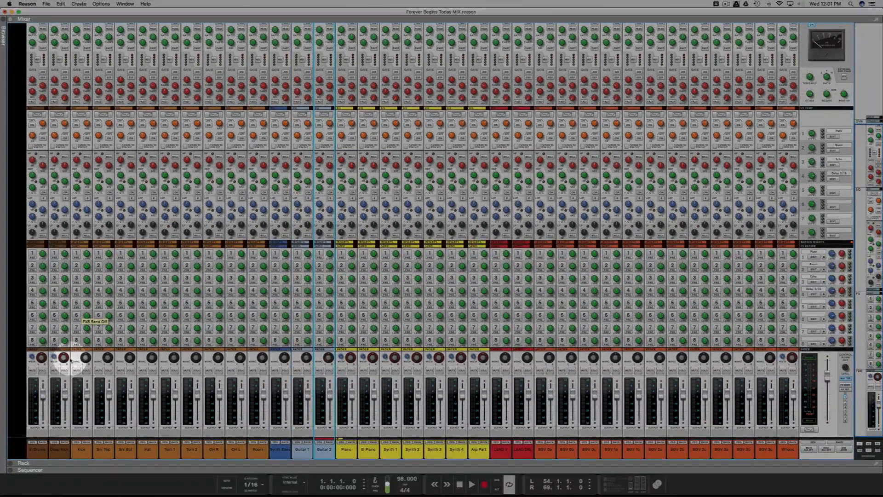
left_click(81, 115)
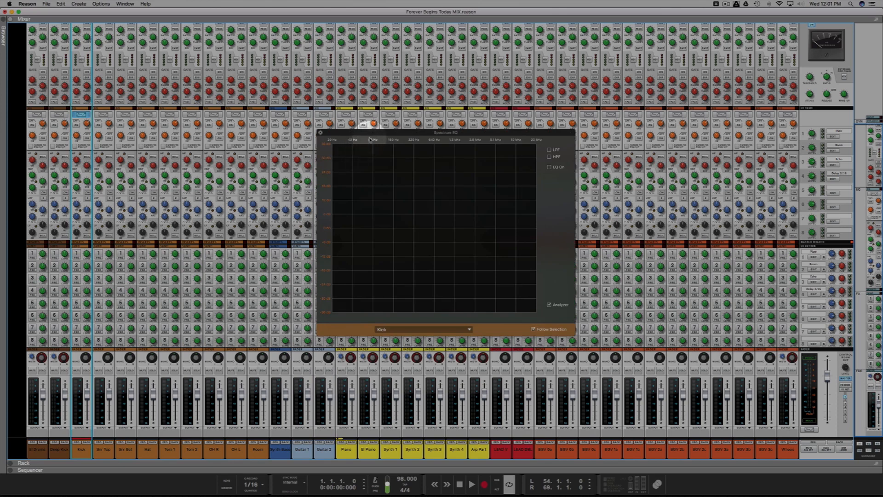
left_click_drag(370, 134, 151, 71)
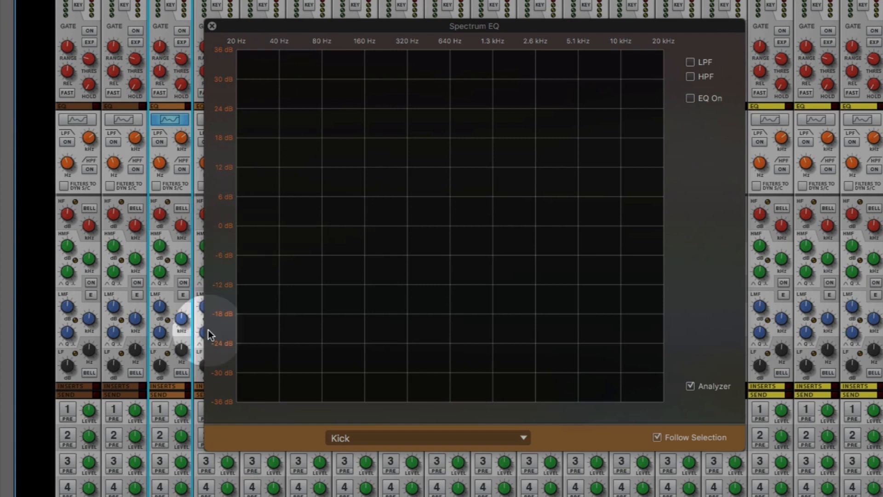
Step: Enable the Kick channel's EQ, set the high-mid band to 1.30 kHz at -4.76 dB, and switch on the high-pass filter
left_click(183, 282)
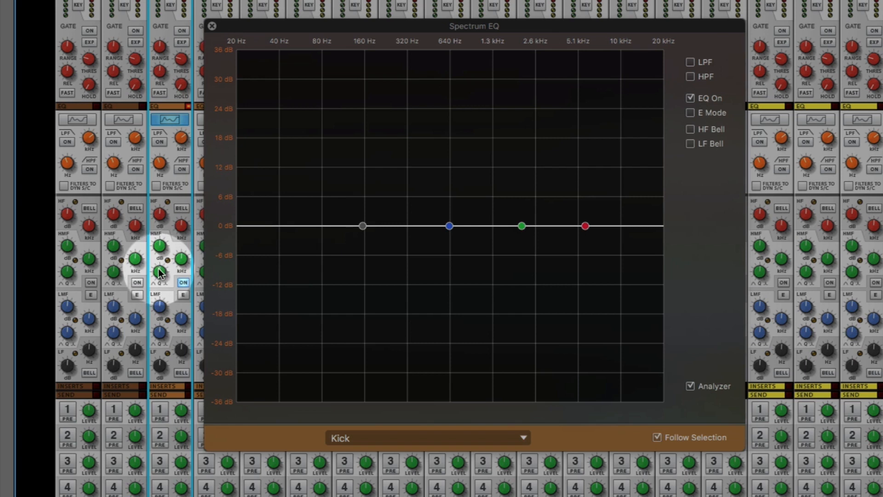
left_click_drag(159, 248, 159, 226)
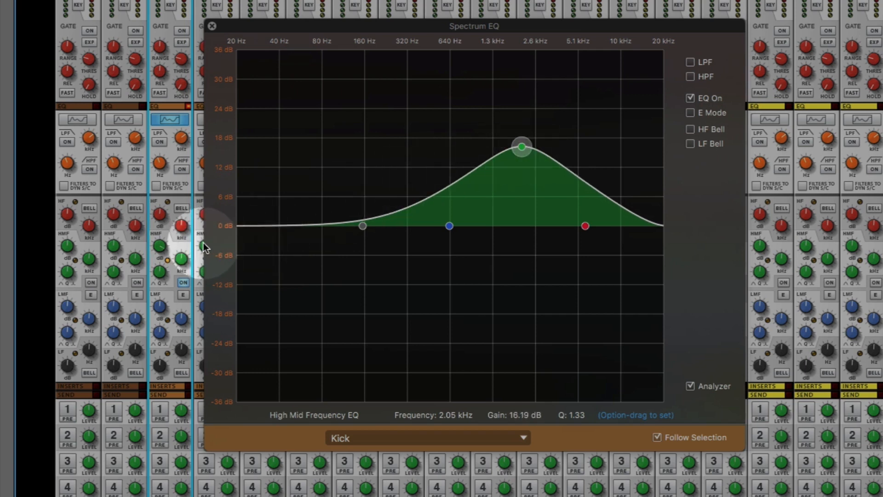
left_click_drag(159, 249, 161, 251)
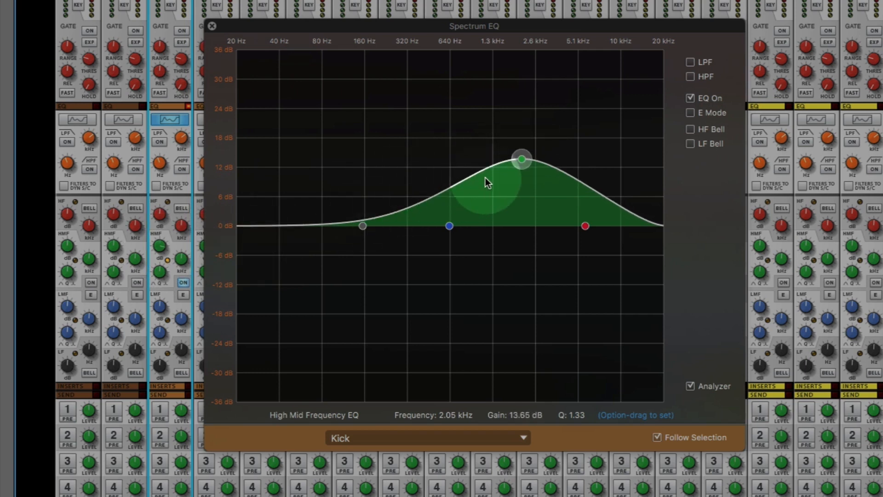
left_click_drag(521, 160, 491, 251)
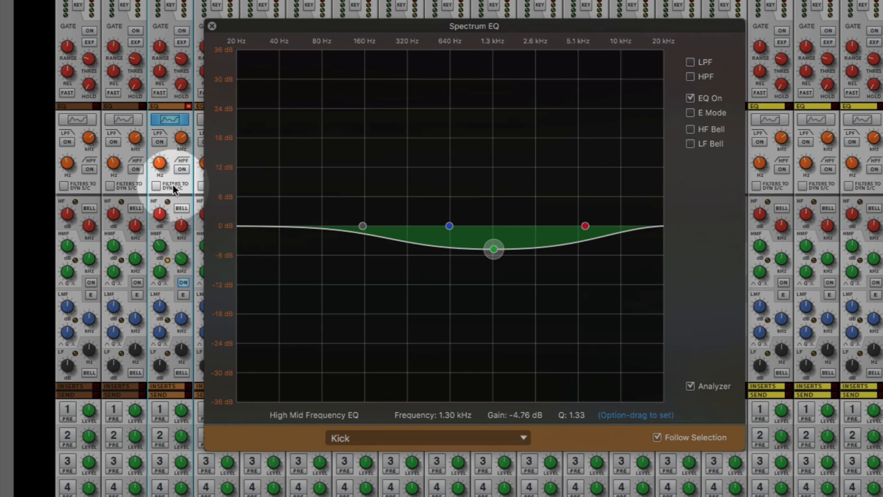
left_click(180, 169)
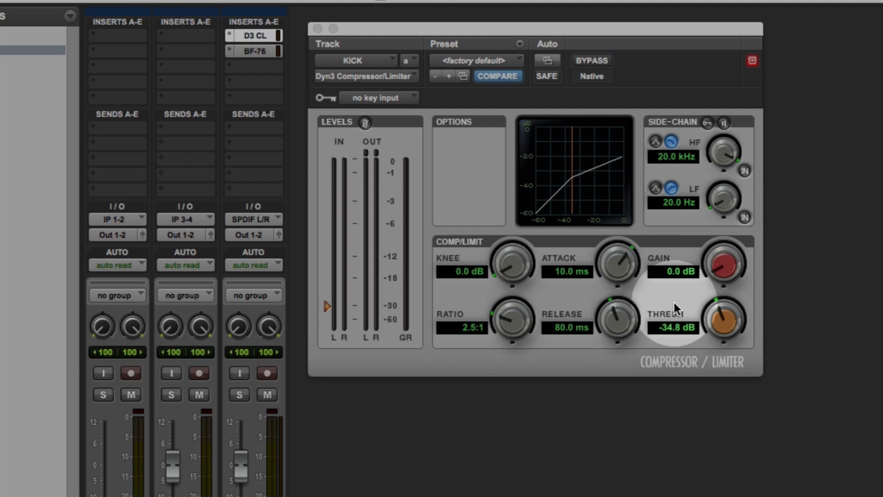
Step: In Pro Tools, set the KICK track's Dyn3 Compressor/Limiter threshold to -35.5 dB and its ratio to 5.8:1
left_click(595, 33)
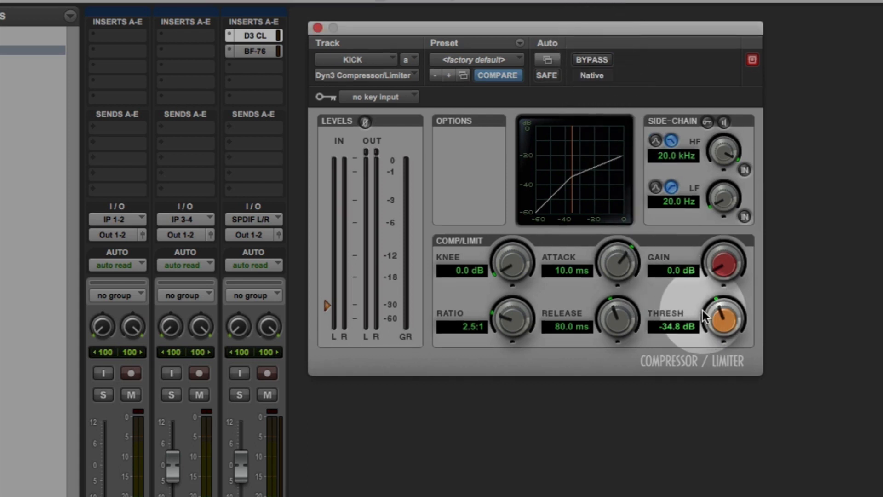
mouse_move(723, 322)
left_mouse_down()
mouse_move(721, 299)
mouse_move(701, 341)
mouse_move(718, 311)
mouse_move(715, 333)
left_mouse_up()
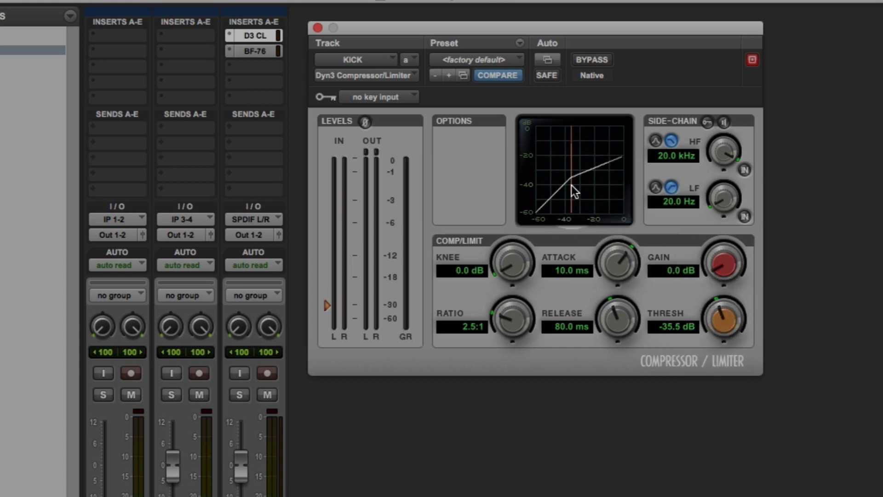
mouse_move(513, 318)
left_mouse_down()
mouse_move(507, 275)
mouse_move(505, 305)
left_mouse_up()
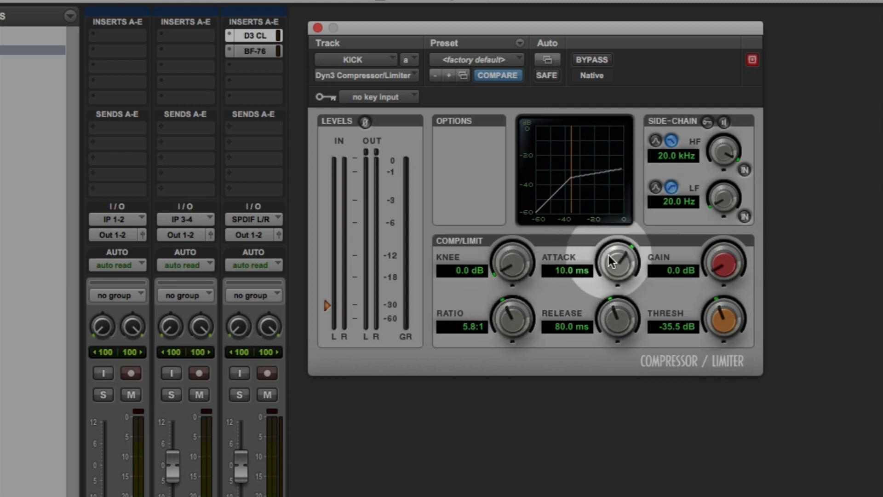
Step: Set the ratio of the KICK track's Dyn3 Compressor/Limiter to 5.7:1
left_click_drag(508, 300, 506, 341)
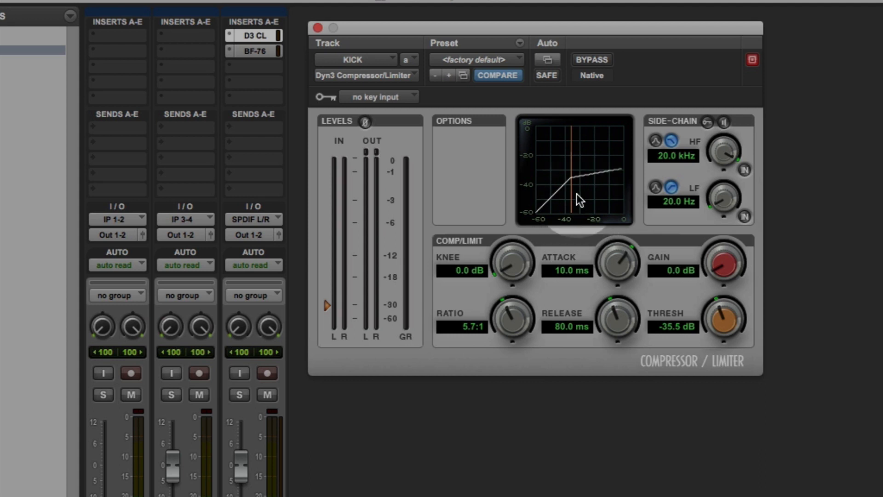
Step: Open the BF-76 peak limiter on the KICK track and sweep its Input level down and then up
left_click(251, 49)
left_click_drag(357, 181, 360, 237)
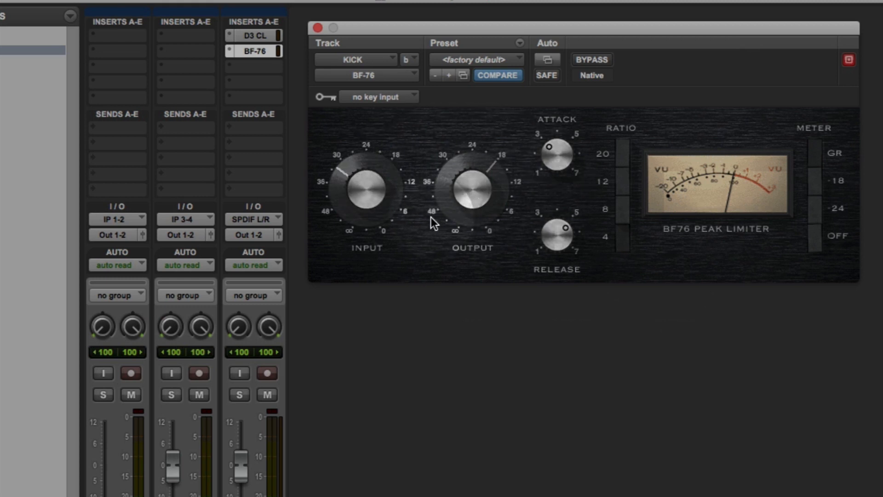
left_click_drag(371, 198, 374, 148)
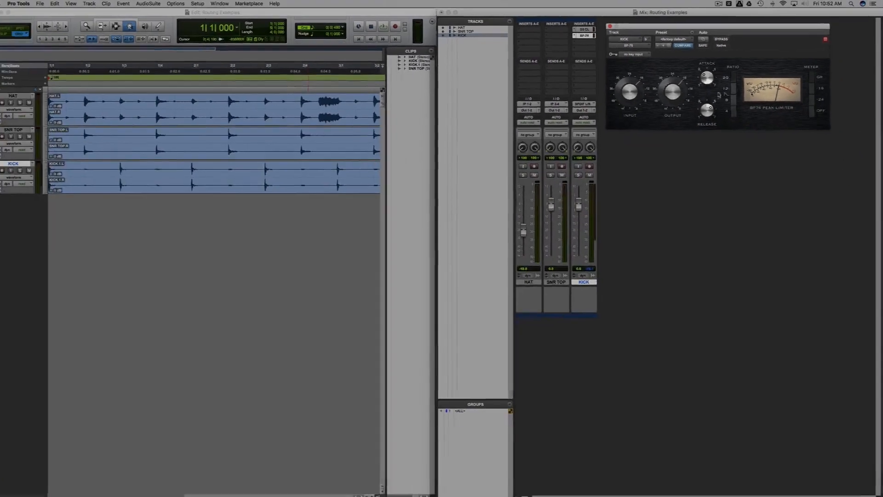
Step: Switch to Logic Pro X to view the KICK track's Compressor, AUDynamicsProcessor and C1 comp plug-ins, then switch to Reason
mouse_move(348, 487)
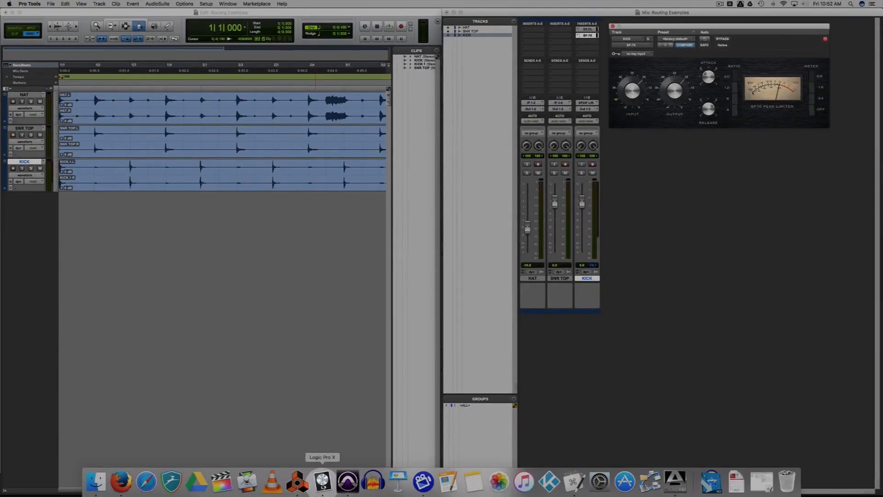
left_click(322, 481)
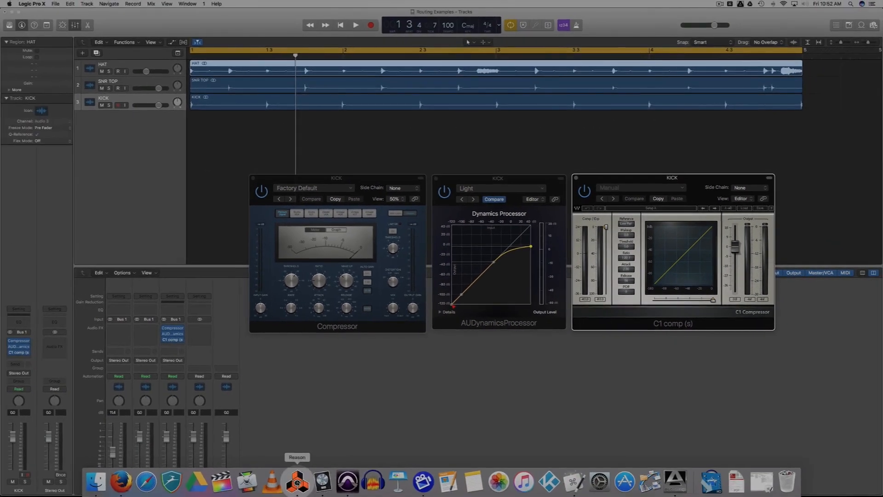
left_click(297, 482)
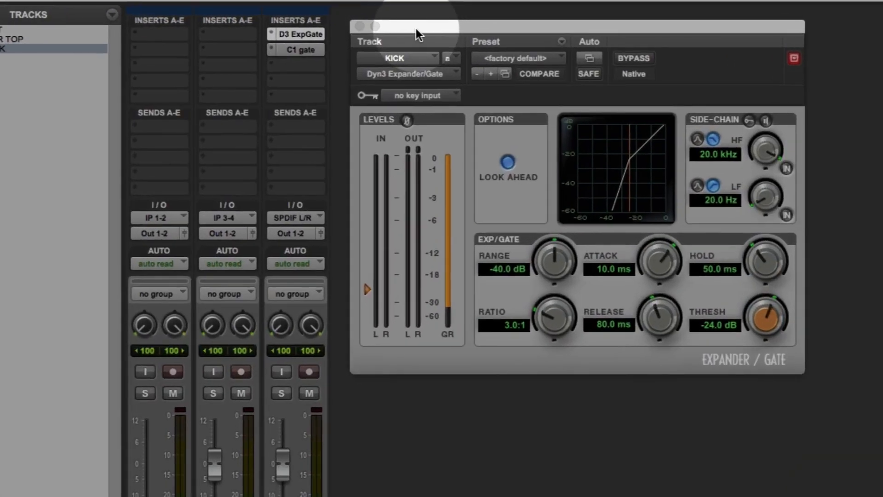
Step: In Pro Tools, compare the KICK track's Dyn3 Expander/Gate and C1 gate plug-ins, ending on the Dyn3 Expander/Gate
left_click(416, 28)
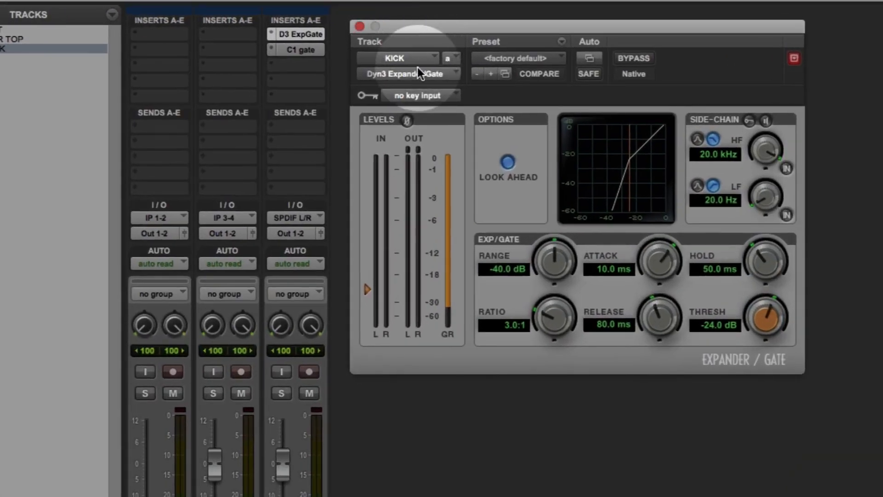
left_click(295, 51)
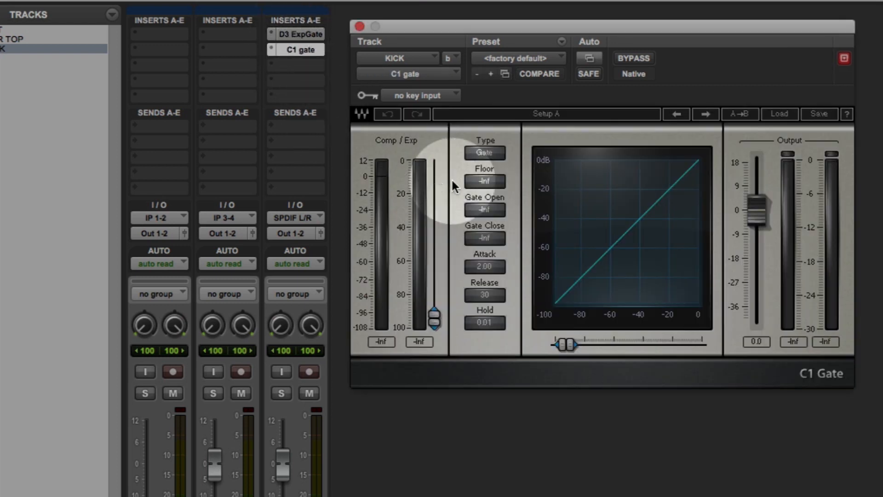
left_click(299, 35)
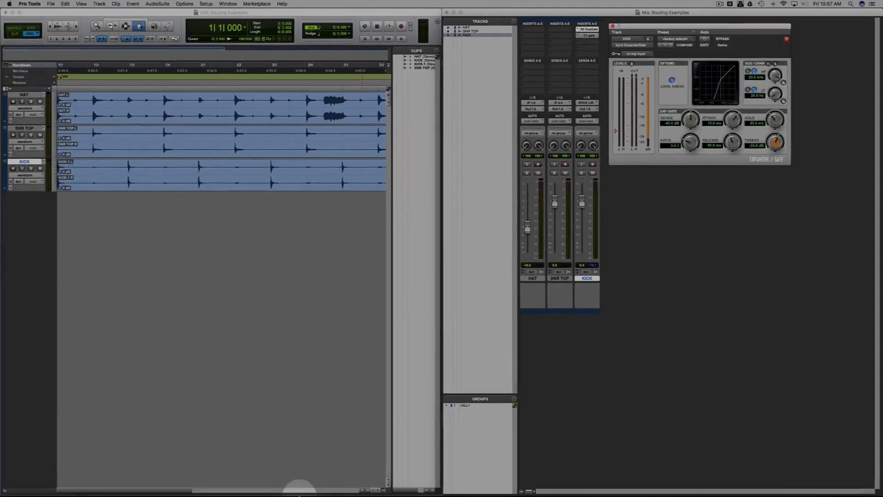
Step: Switch to Logic Pro X to view the KICK track's Noise Gate and C1 gate, then return to Reason
left_click(323, 483)
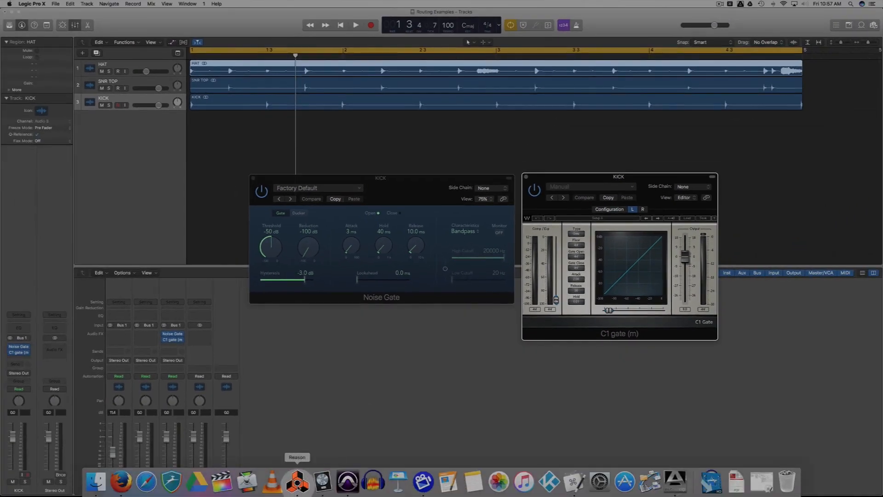
left_click(297, 481)
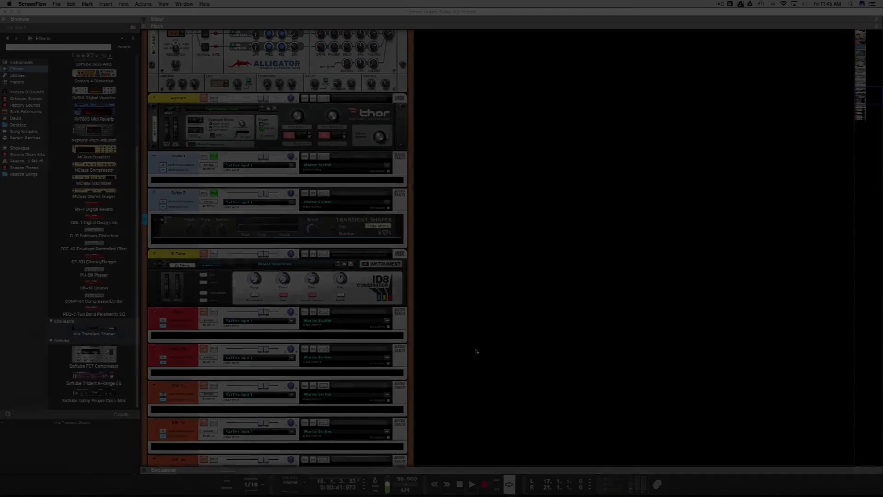
Step: Select the Transient Shaper on the Guitar 2 track and set its Attack to 44%, comparing it with the unprocessed sound
scroll(349, 225, "up", 1)
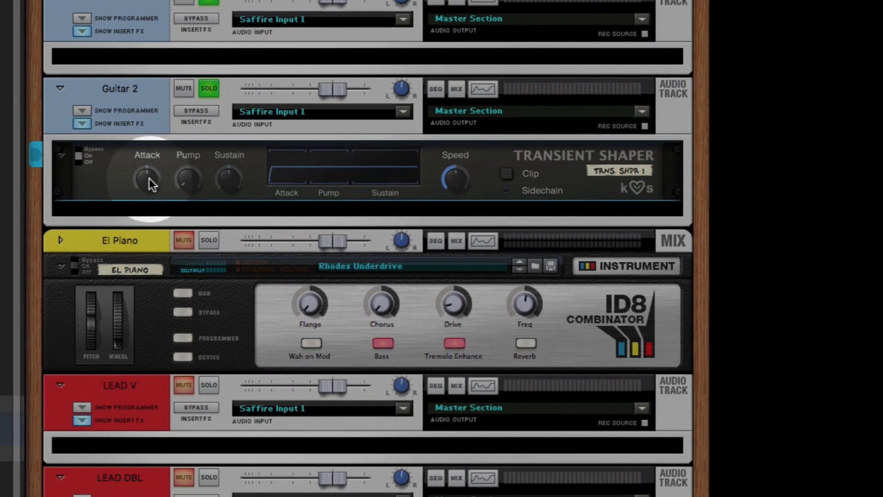
left_click(149, 179)
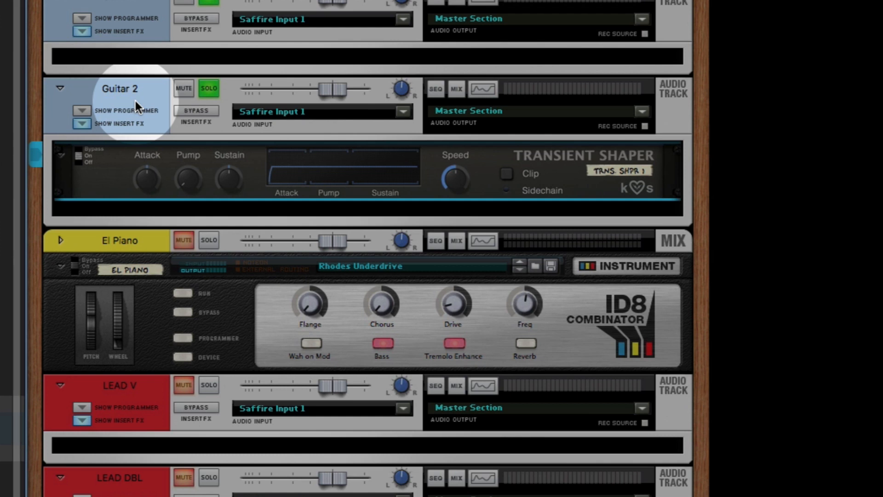
mouse_move(145, 170)
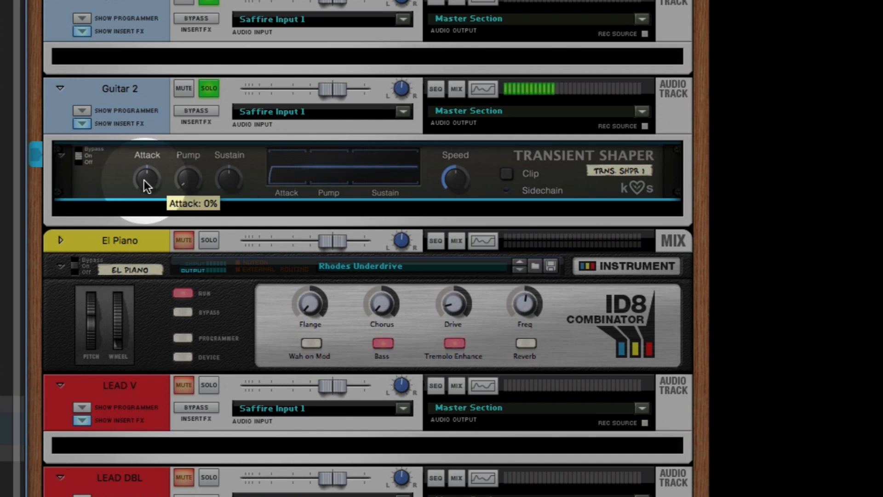
left_click_drag(145, 181, 145, 167)
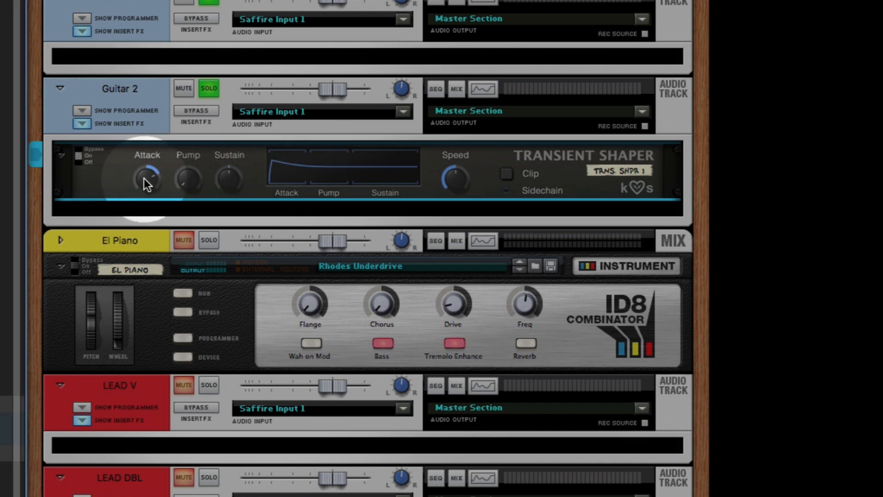
mouse_move(147, 177)
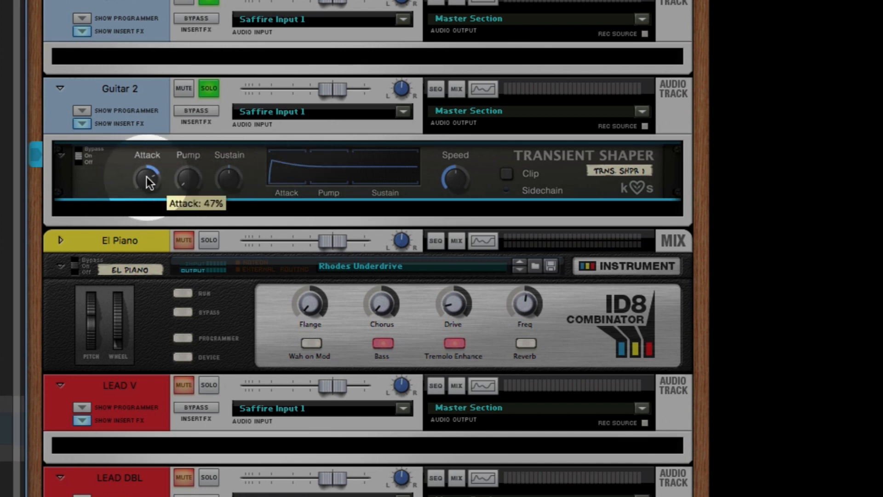
mouse_move(147, 177)
left_mouse_down()
mouse_move(144, 207)
mouse_move(145, 178)
left_mouse_up()
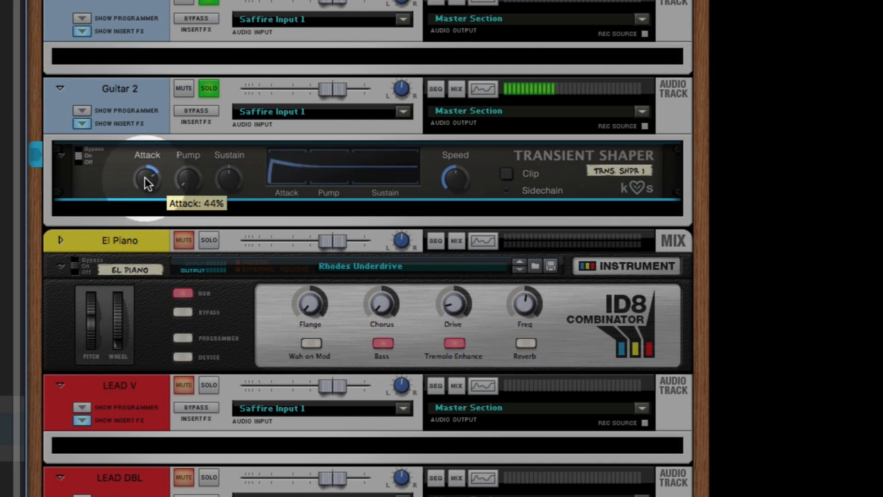
Step: Try the Guitar 2 Transient Shaper with Sustain at -59% and play the track to audition it
left_click_drag(223, 179, 222, 193)
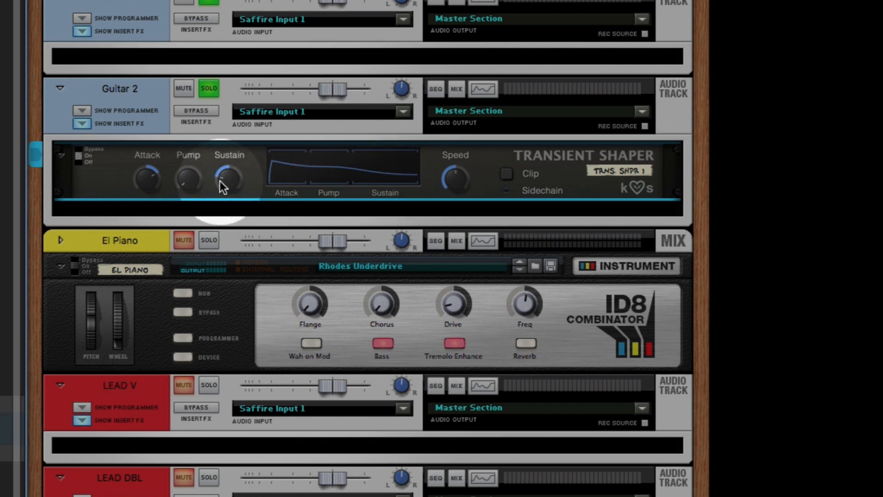
mouse_move(220, 181)
key("space")
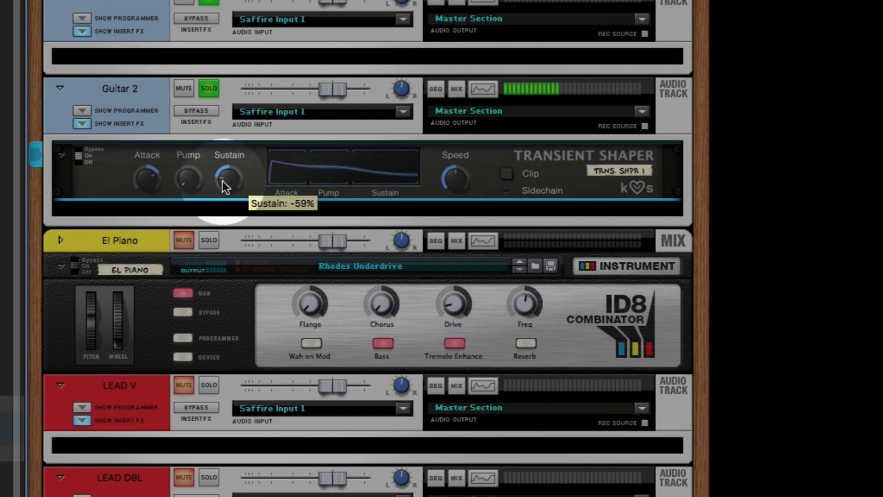
Step: Raise the Guitar 2 Transient Shaper's Sustain above zero and turn up its Pump during playback
left_click_drag(222, 180, 224, 158)
left_click_drag(181, 178, 273, 167)
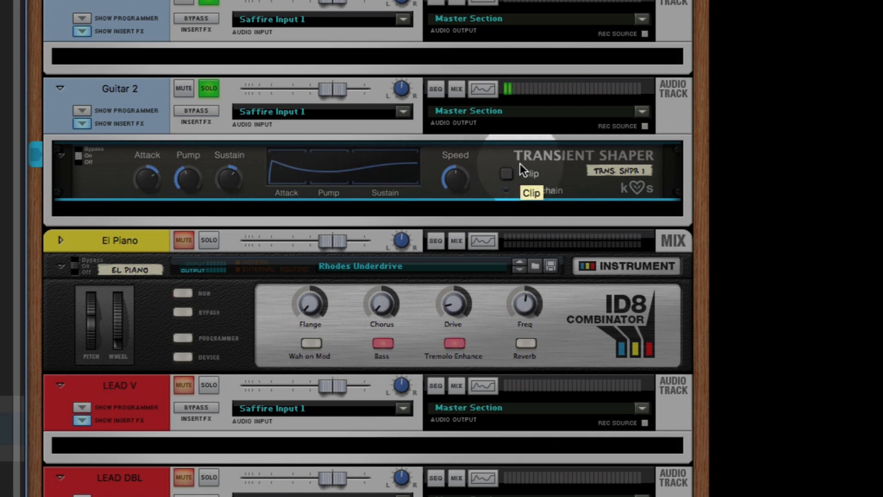